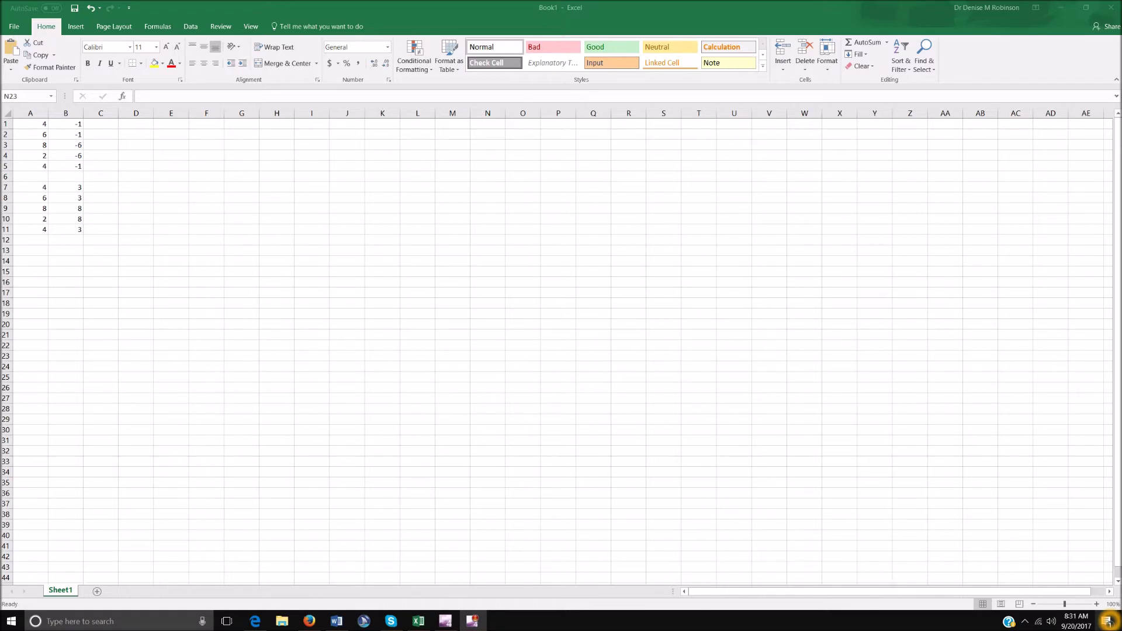
- Review the x-coordinates of both polygons in column A, rows 1 to 5 and 7 to 11
key(alt+Tab)
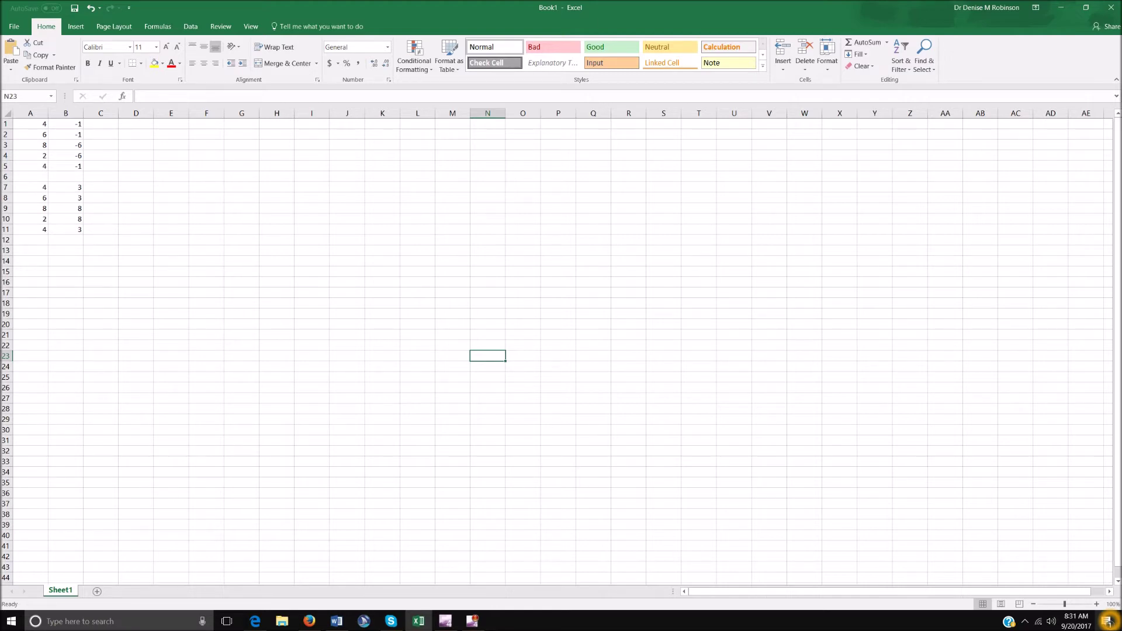
click(31, 124)
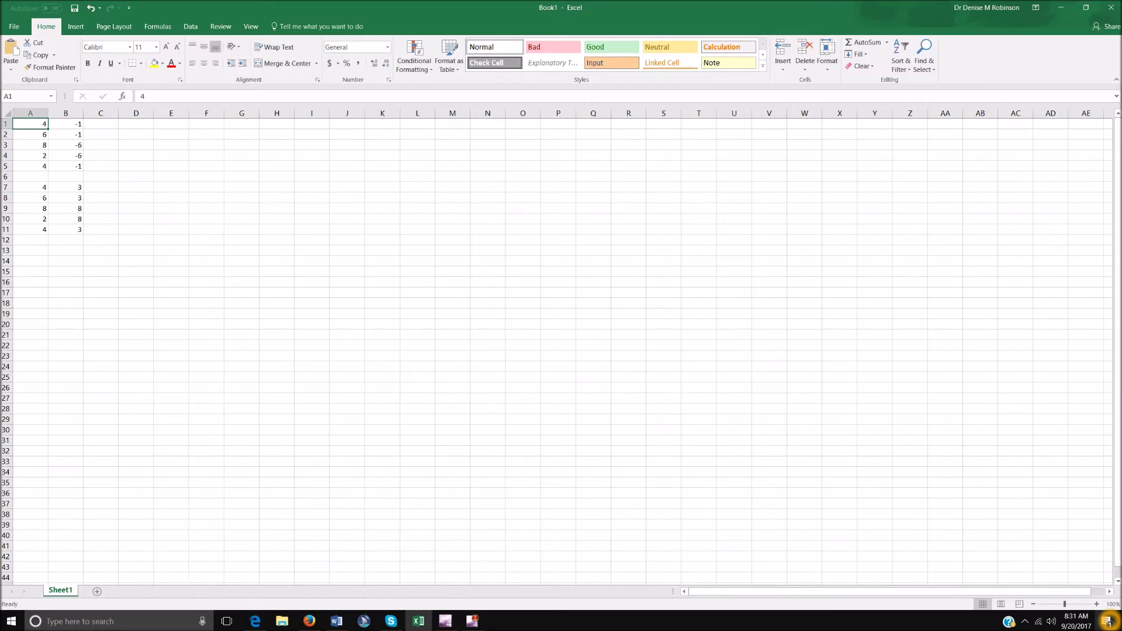
key(Down)
key(Down)
key(Down)
key(Down)
click(31, 186)
click(30, 197)
click(30, 208)
click(30, 218)
click(30, 230)
click(30, 123)
- Review the matching y-coordinates of both polygons in column B, down to row 11
click(65, 124)
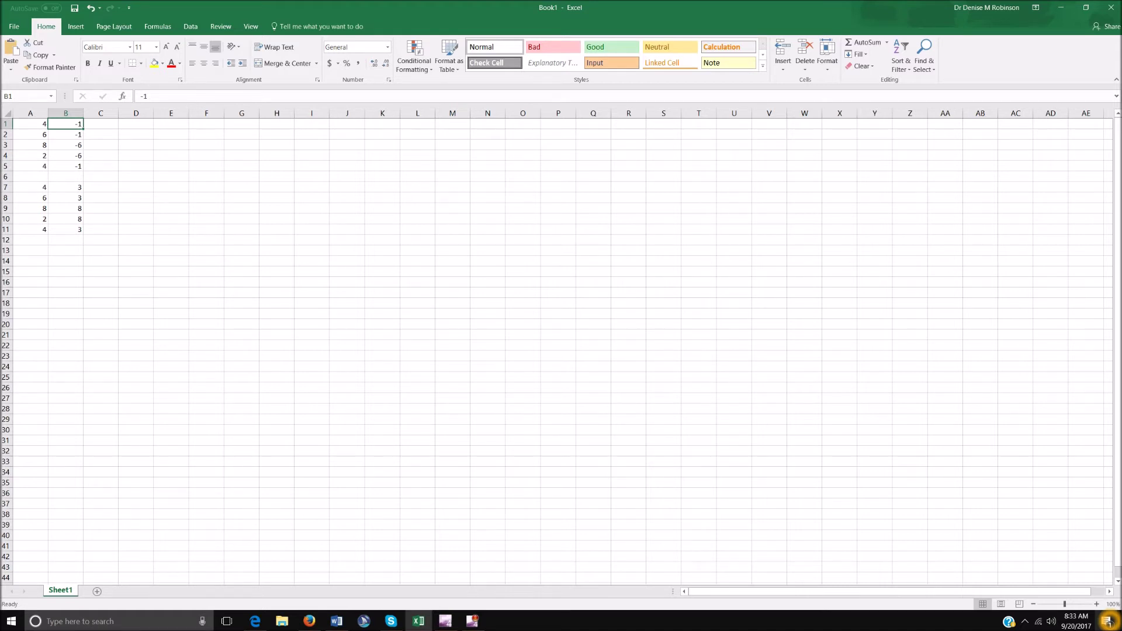
key(Down)
key(Down)
key(Down)
key(Down)
key(Down)
key(Down)
key(Down)
key(Down)
key(Down)
key(Down)
click(31, 124)
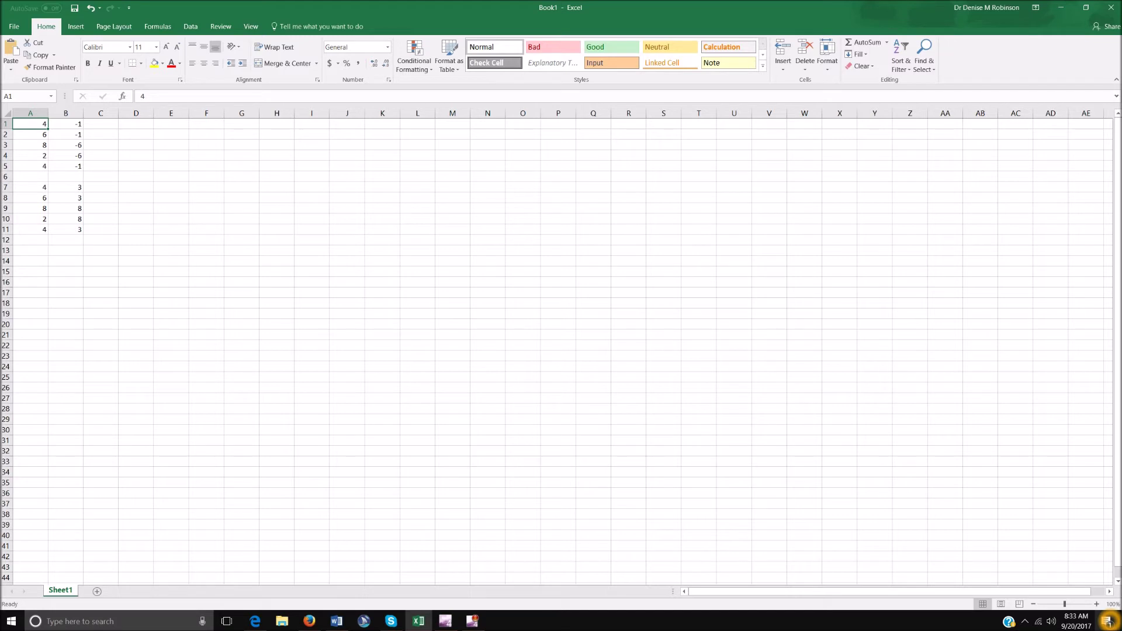
- Insert a scatter chart with straight lines and markers from the coordinates in A1:B11, including the blank row
drag(31, 124, 66, 229)
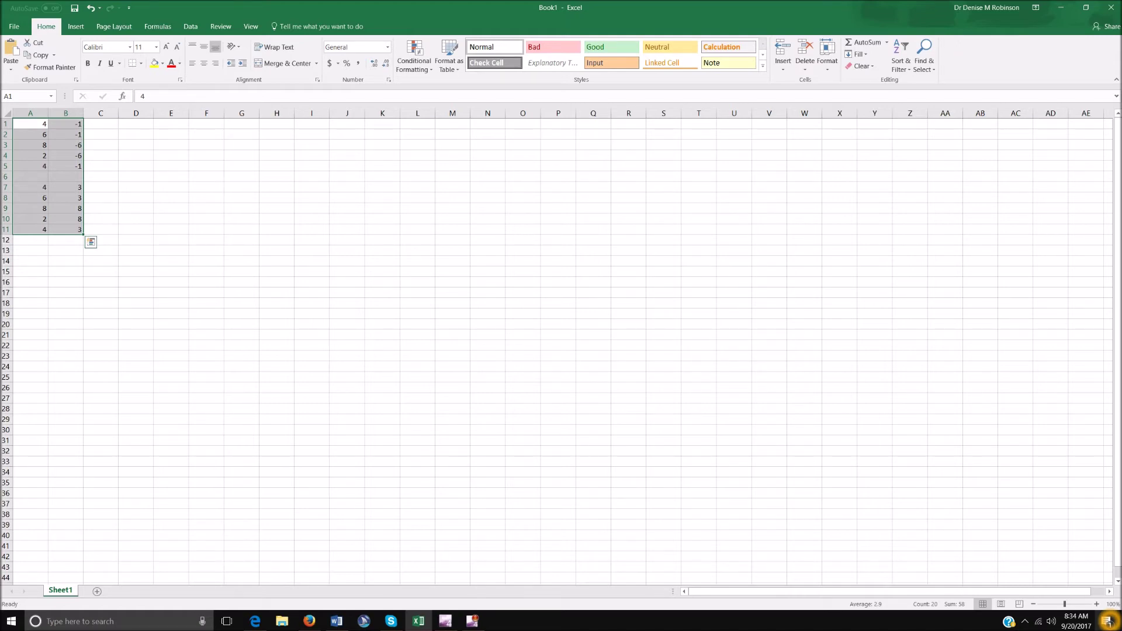
key(alt)
key(n)
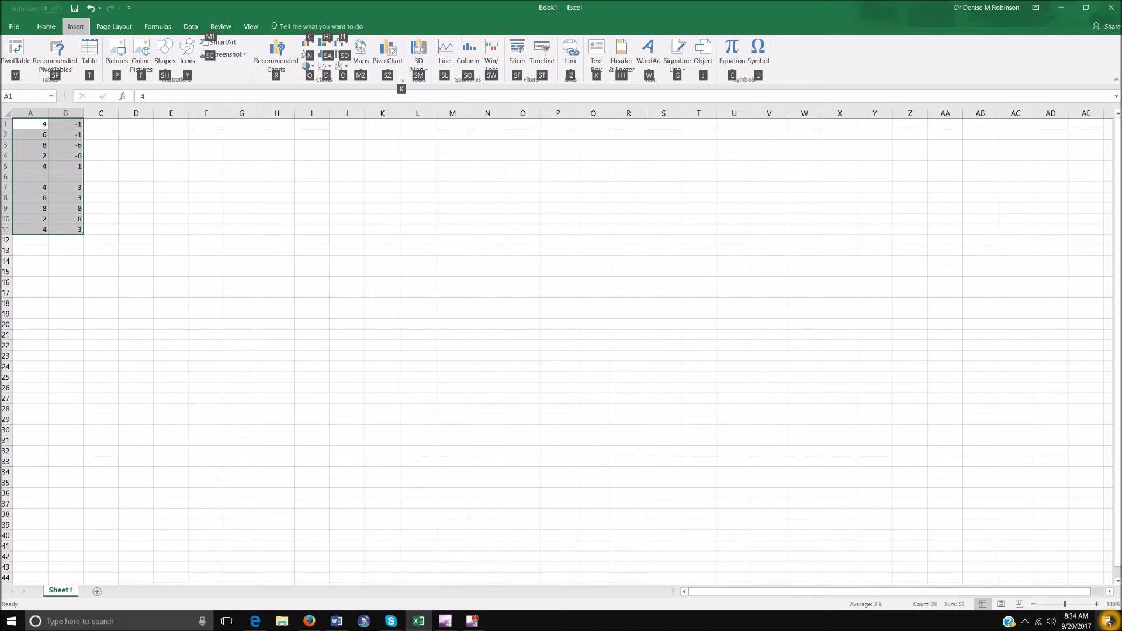
key(d)
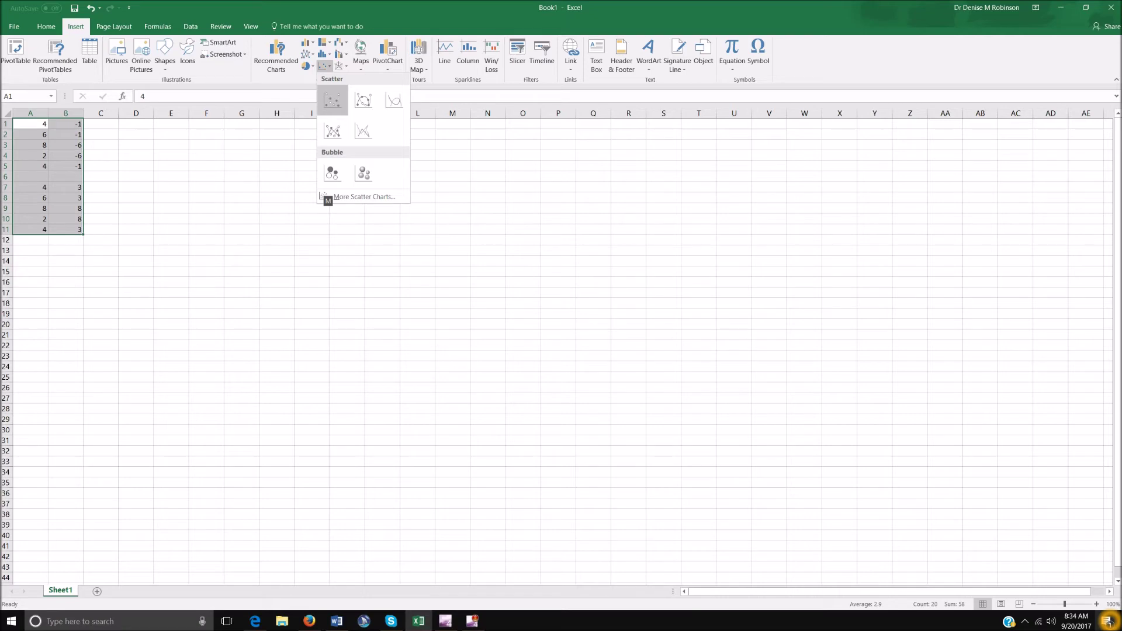
key(Down)
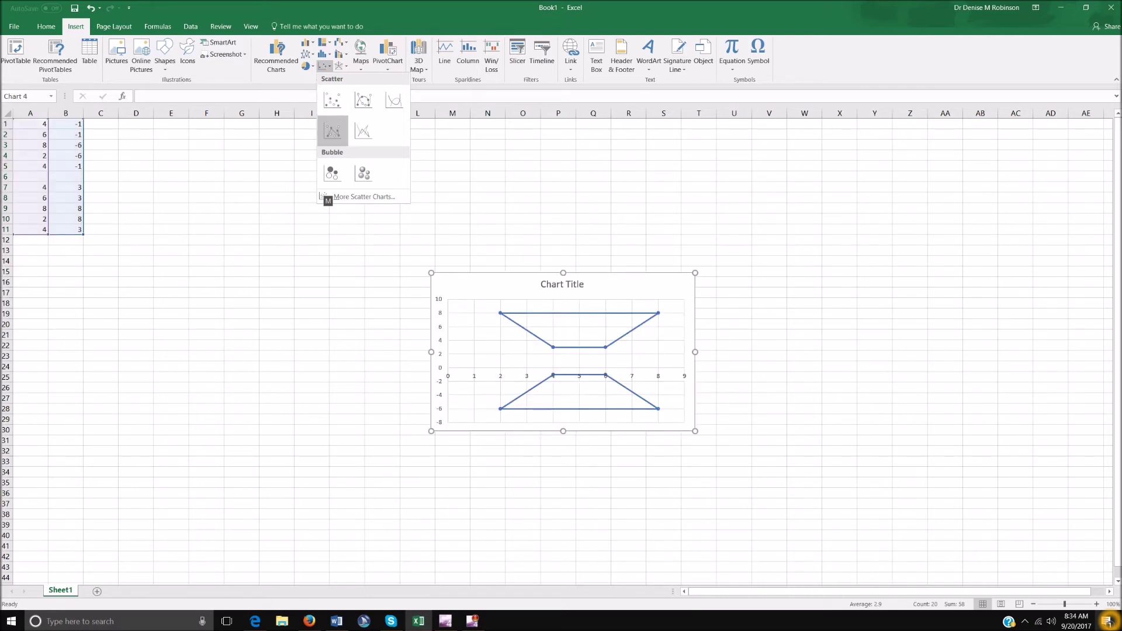
key(Return)
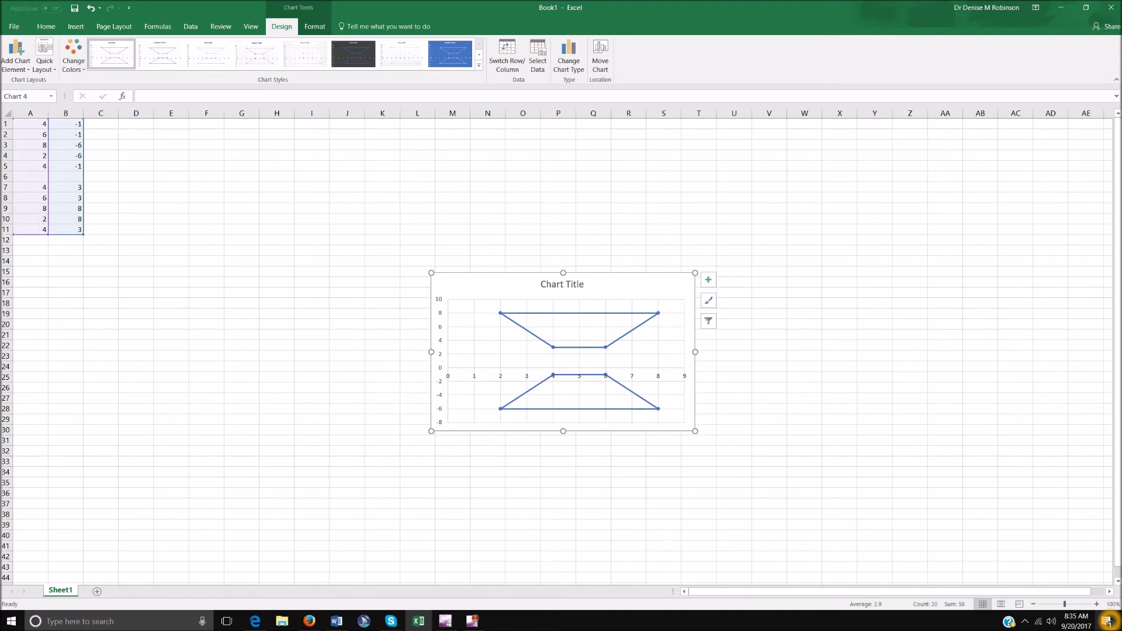
- Place a title above the scatter chart and set its text to "Polys"
key(alt)
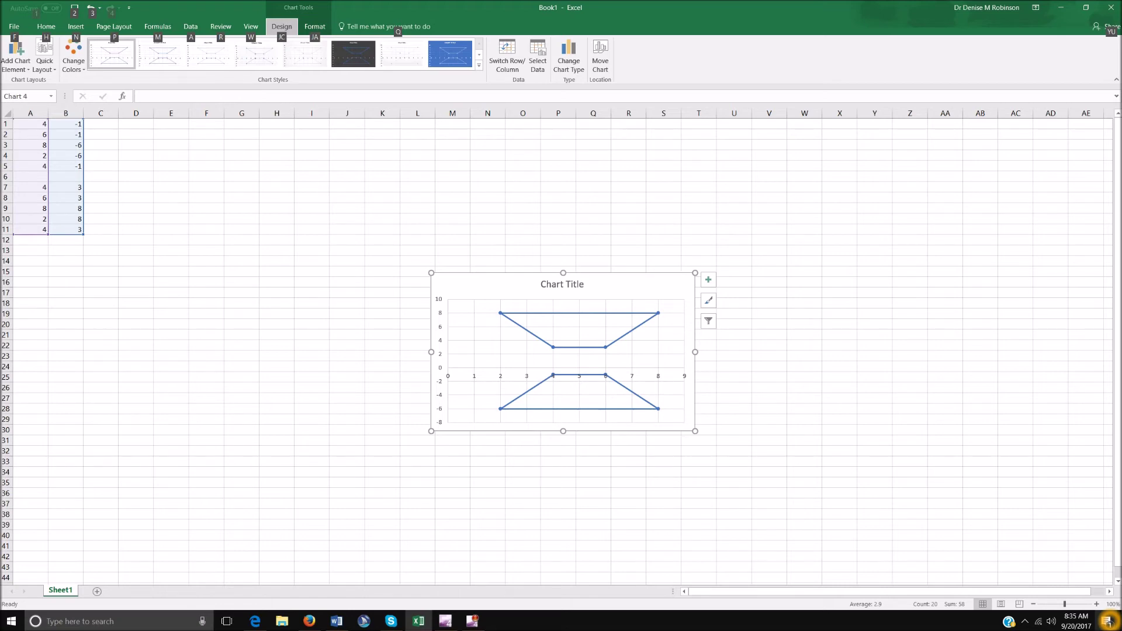
key(j)
key(c)
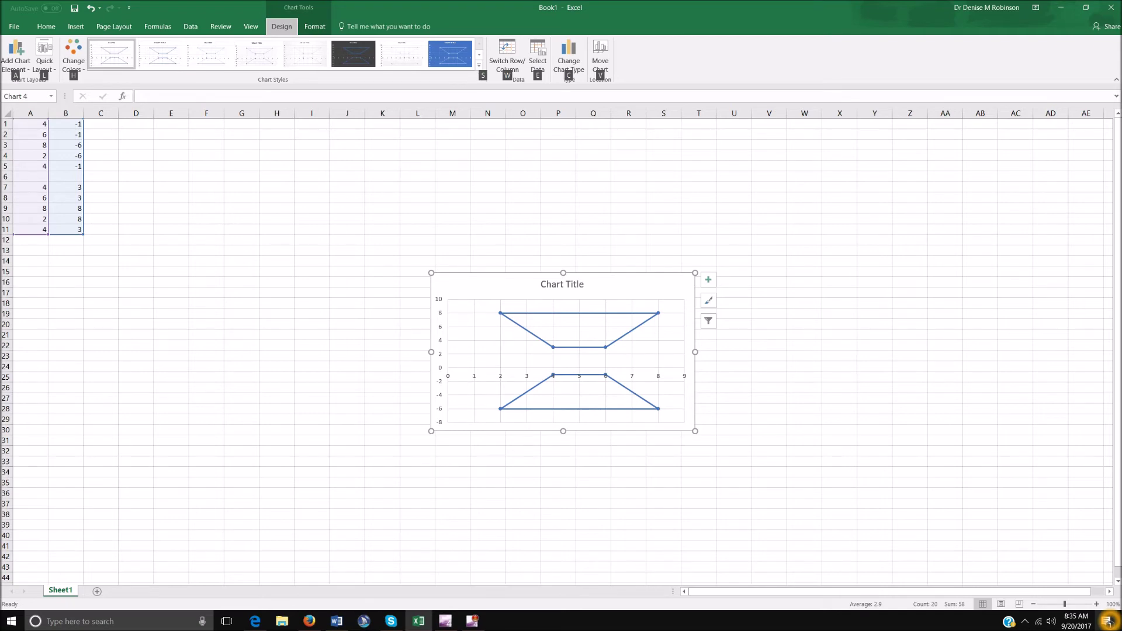
key(a)
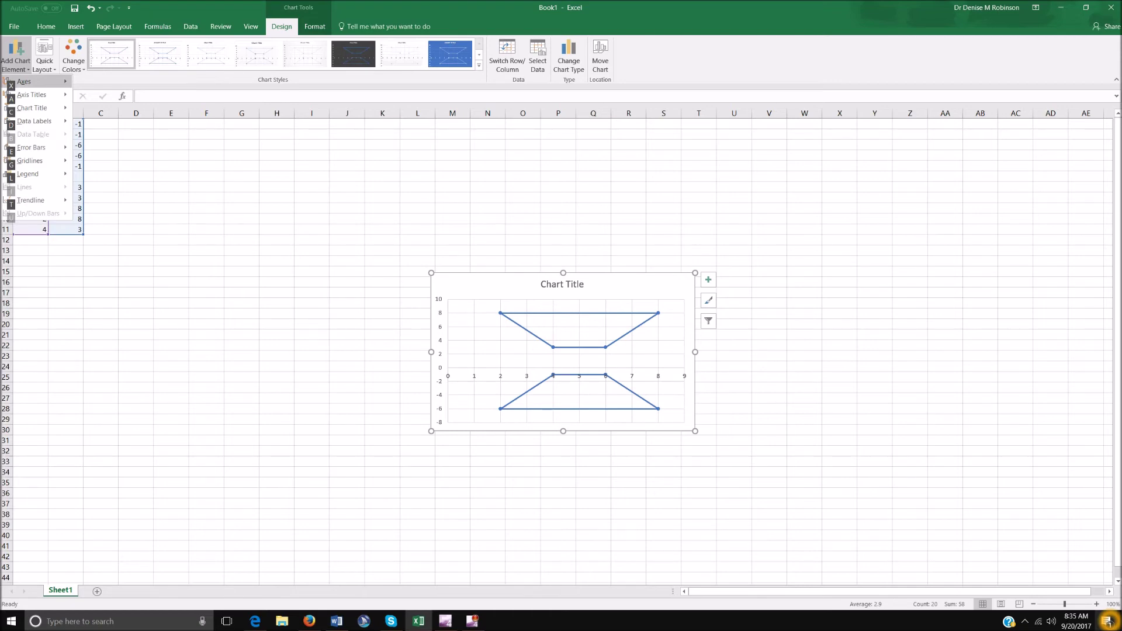
key(Down)
key(Down)
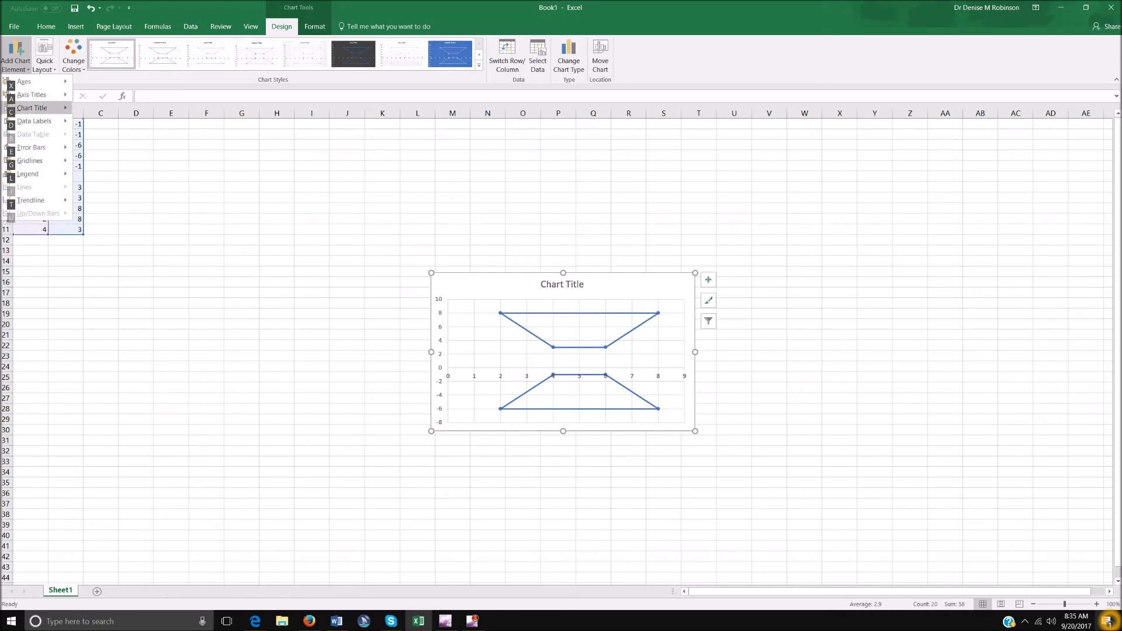
key(Right)
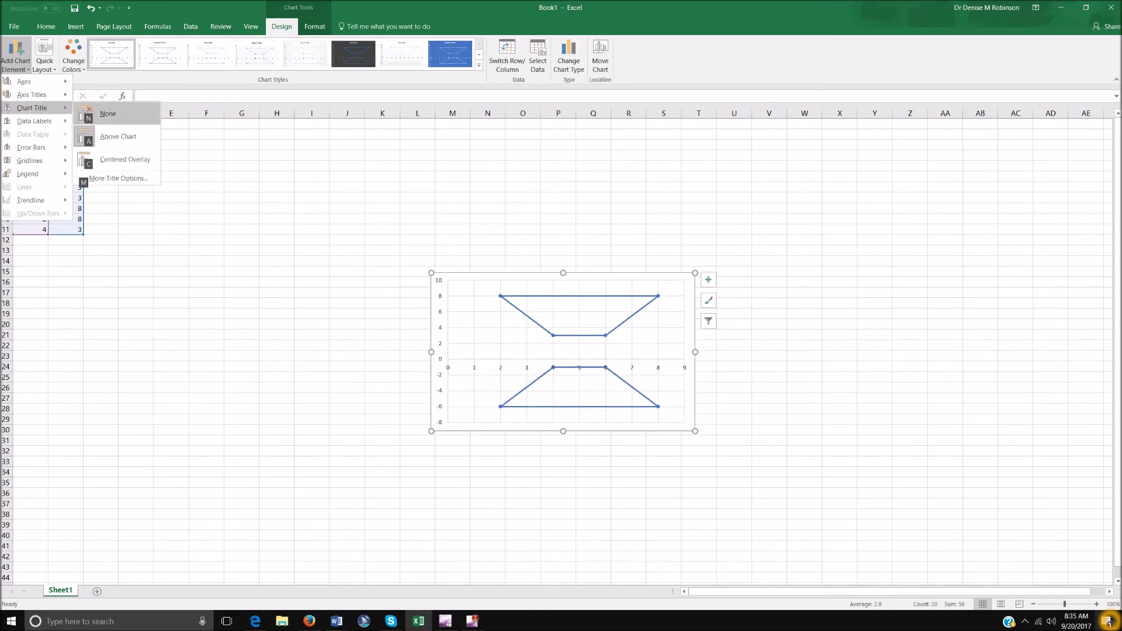
key(Down)
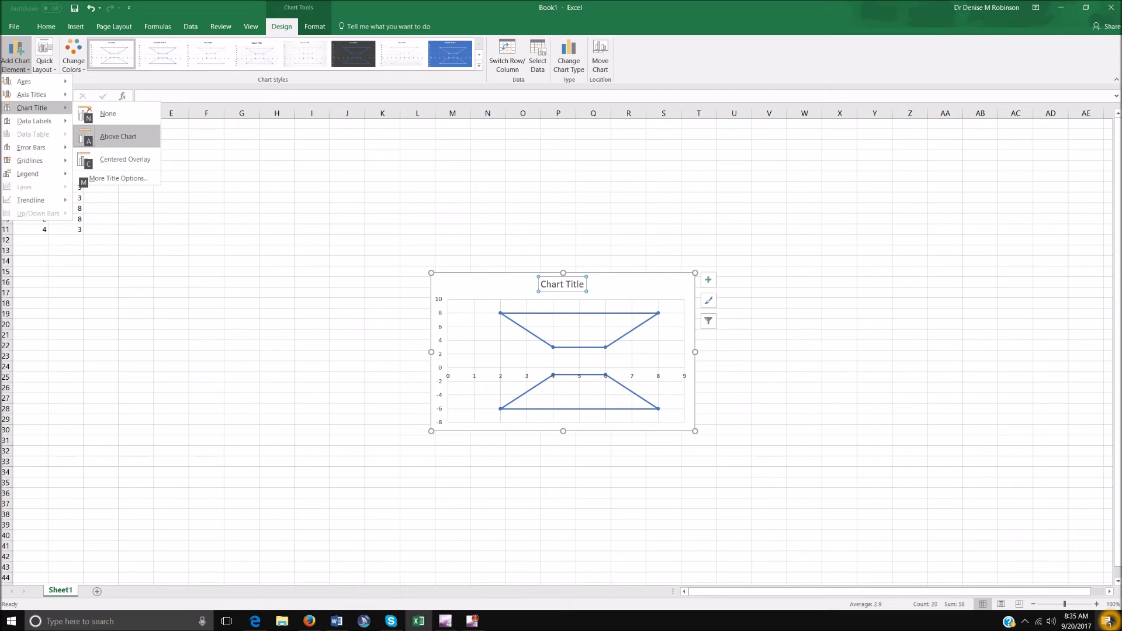
key(Return)
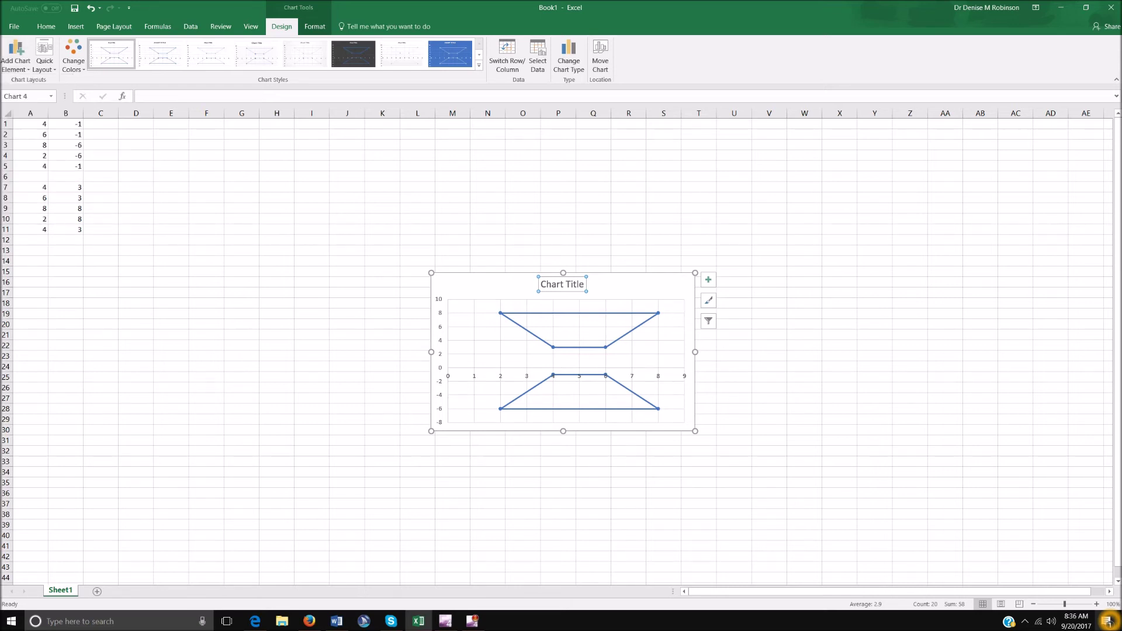
text(Polys)
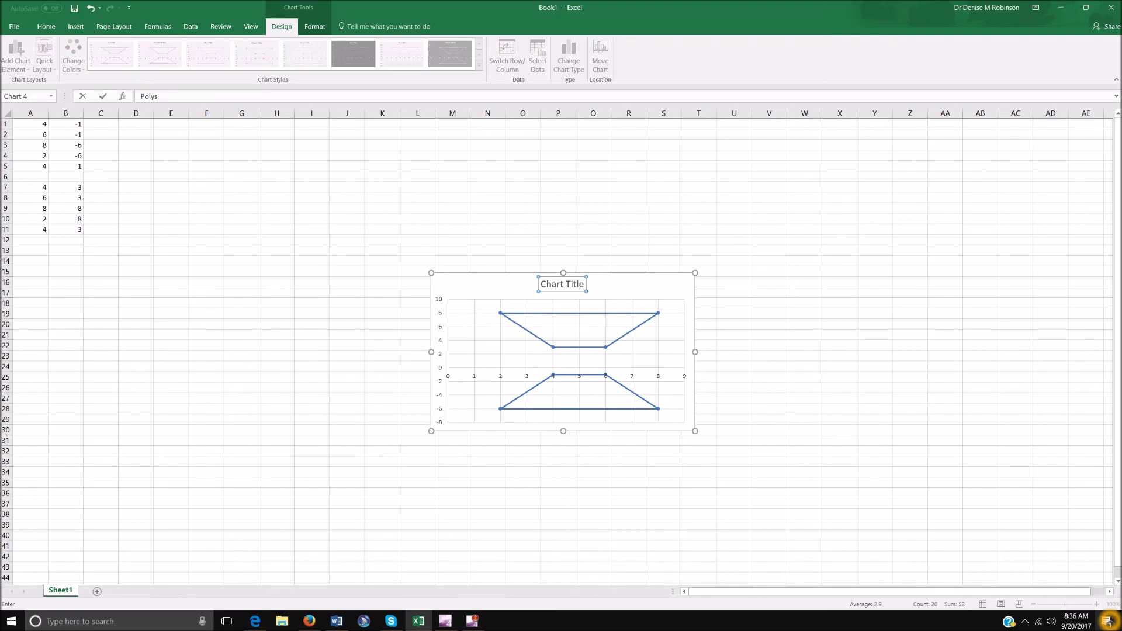
key(Return)
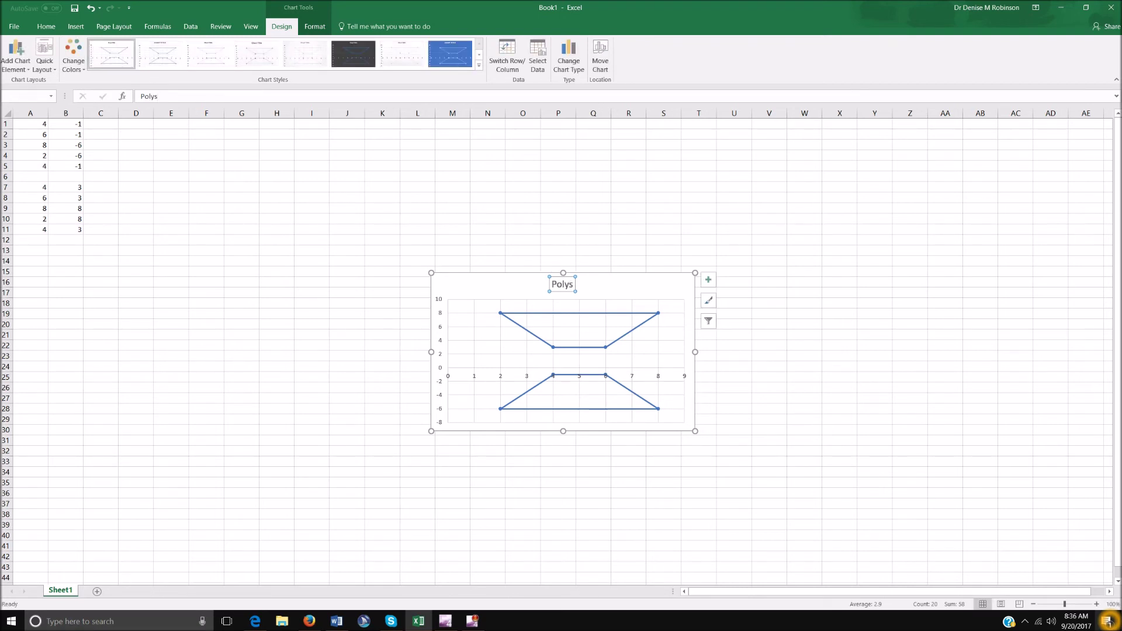
key(Escape)
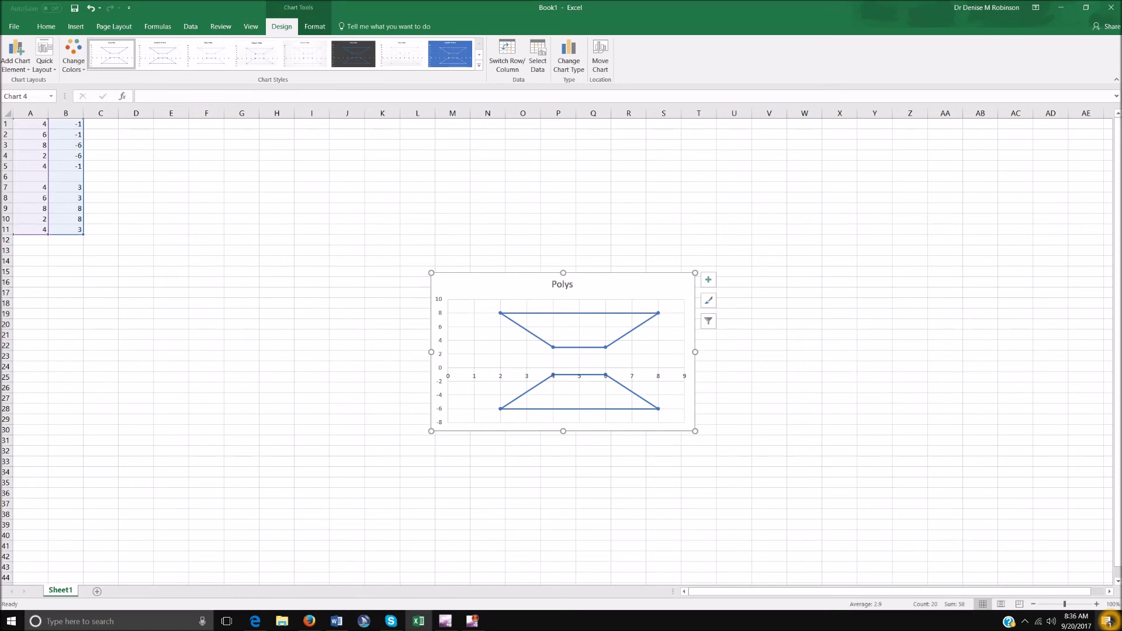
- Copy the Polys chart into the blank Word document and convert the pasted chart to a picture
key(alt+Tab)
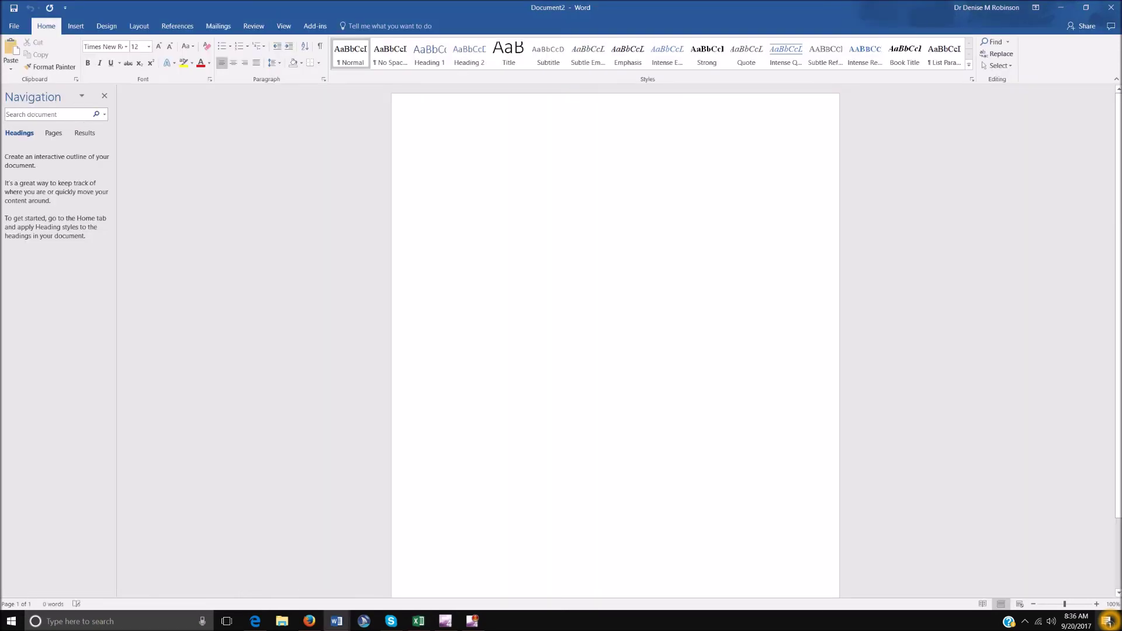
key(ctrl+v)
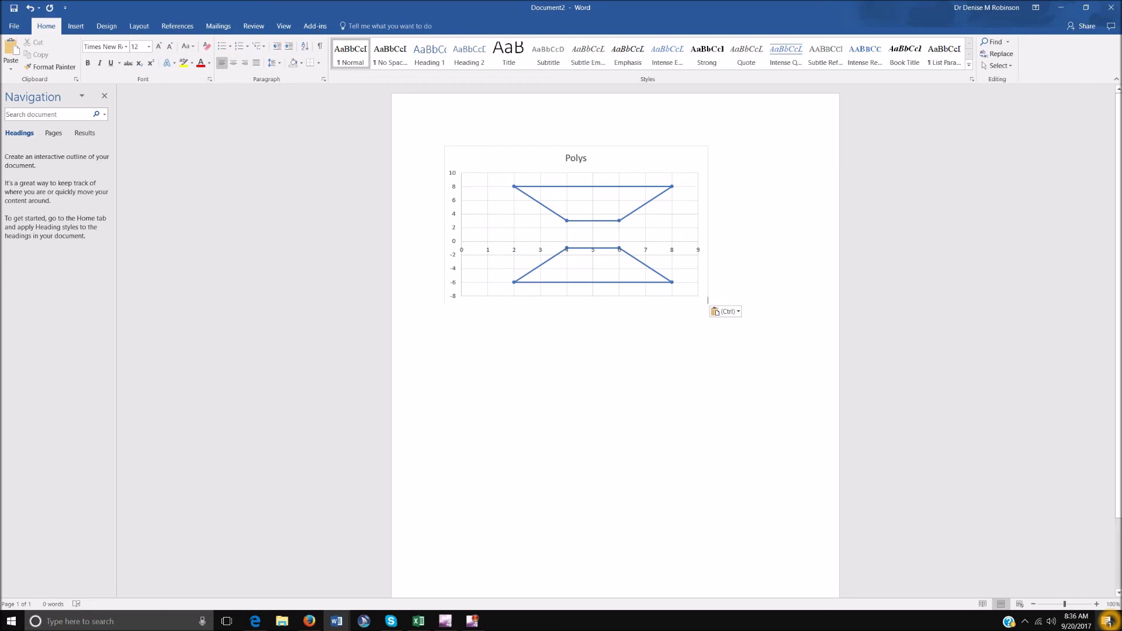
key(ctrl)
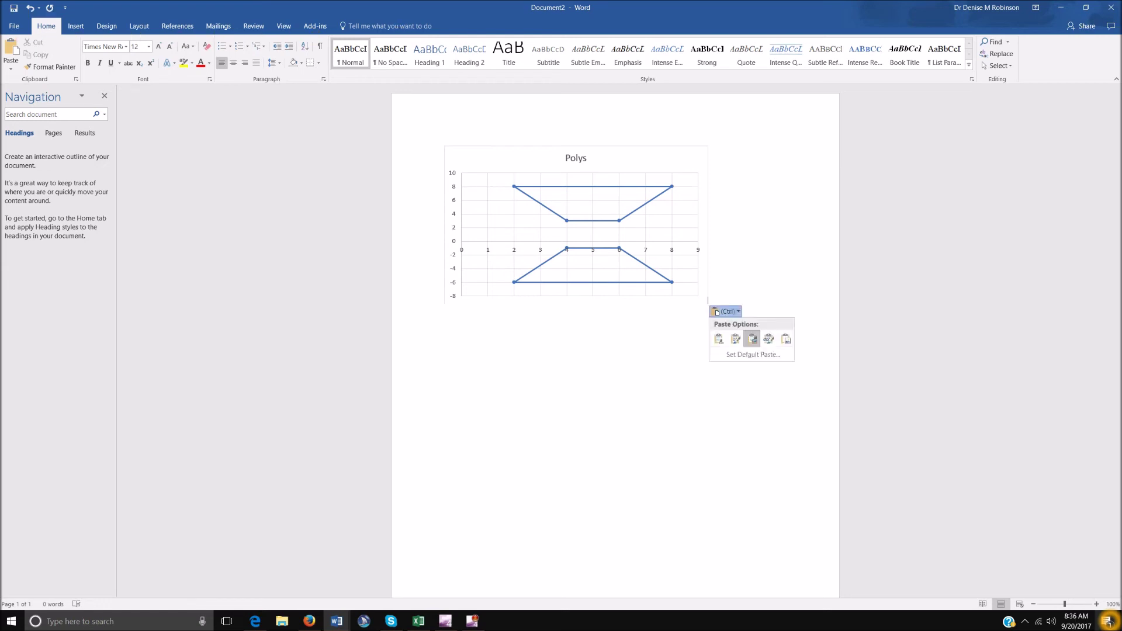
key(Right)
key(Right)
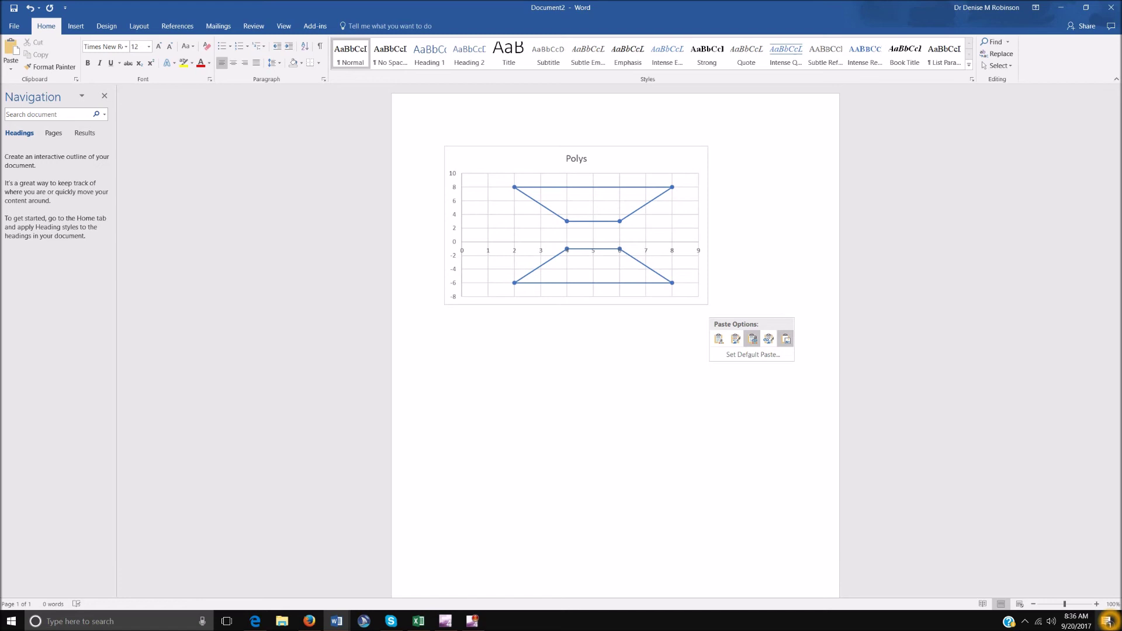
key(Return)
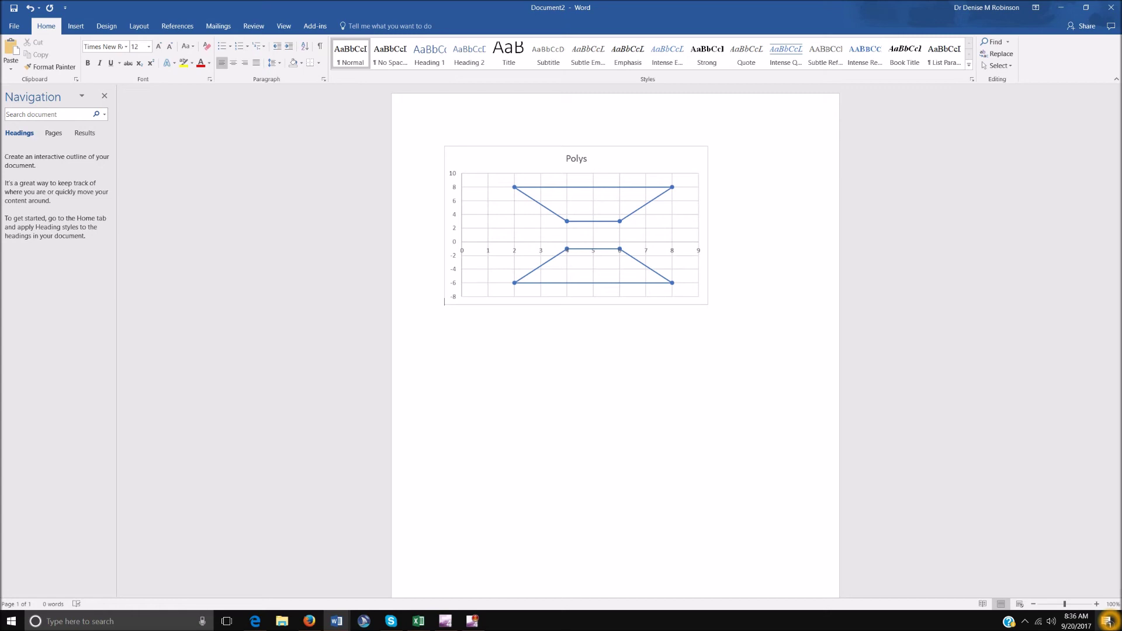
- Switch back to the Excel workbook and set the x-coordinate in cell A2 to 2
key(alt+Tab)
key(alt+Tab)
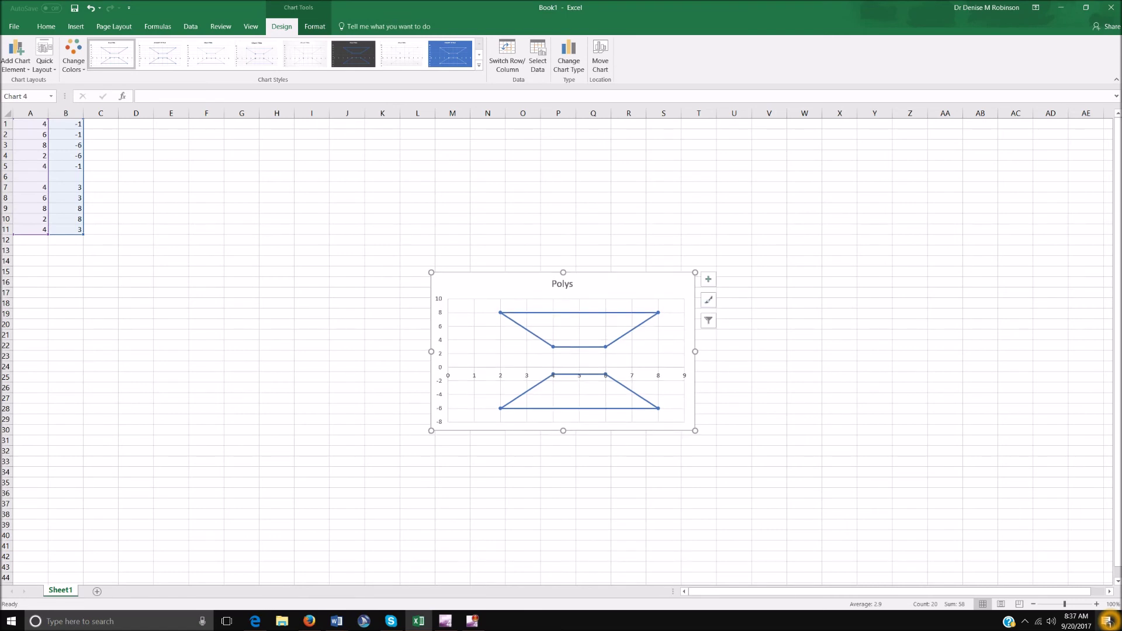
key(Escape)
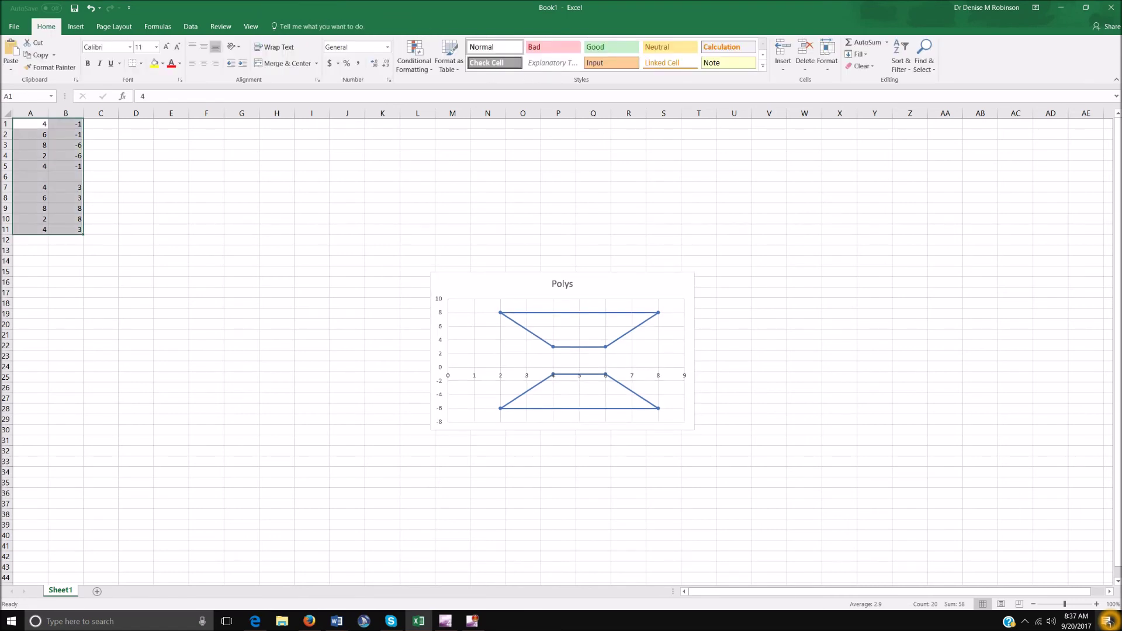
click(31, 133)
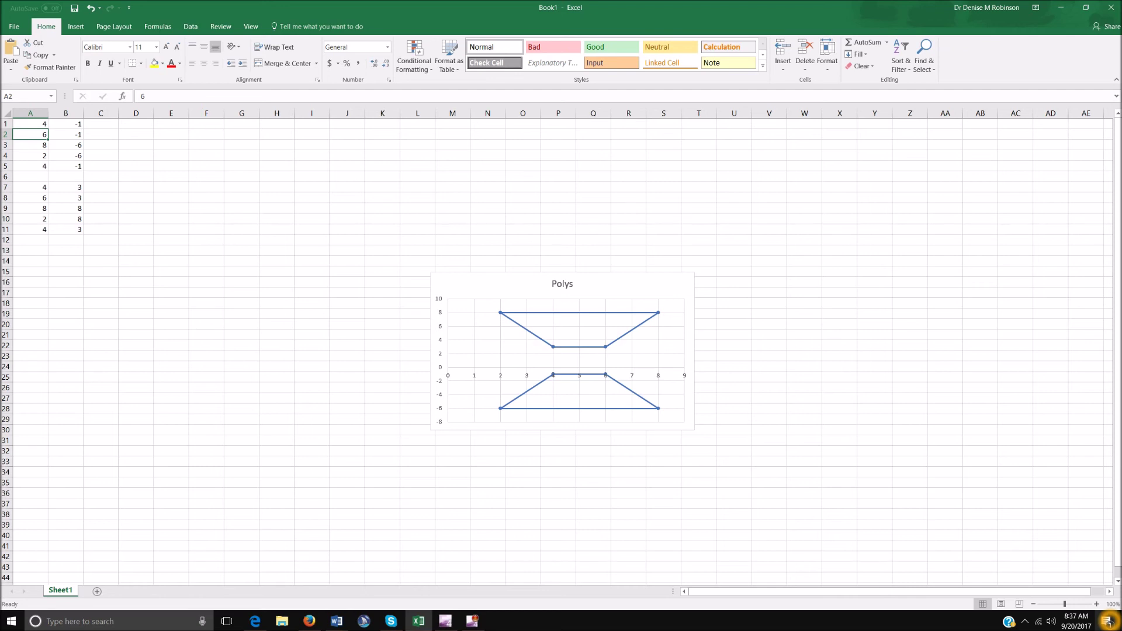
text(2)
key(Return)
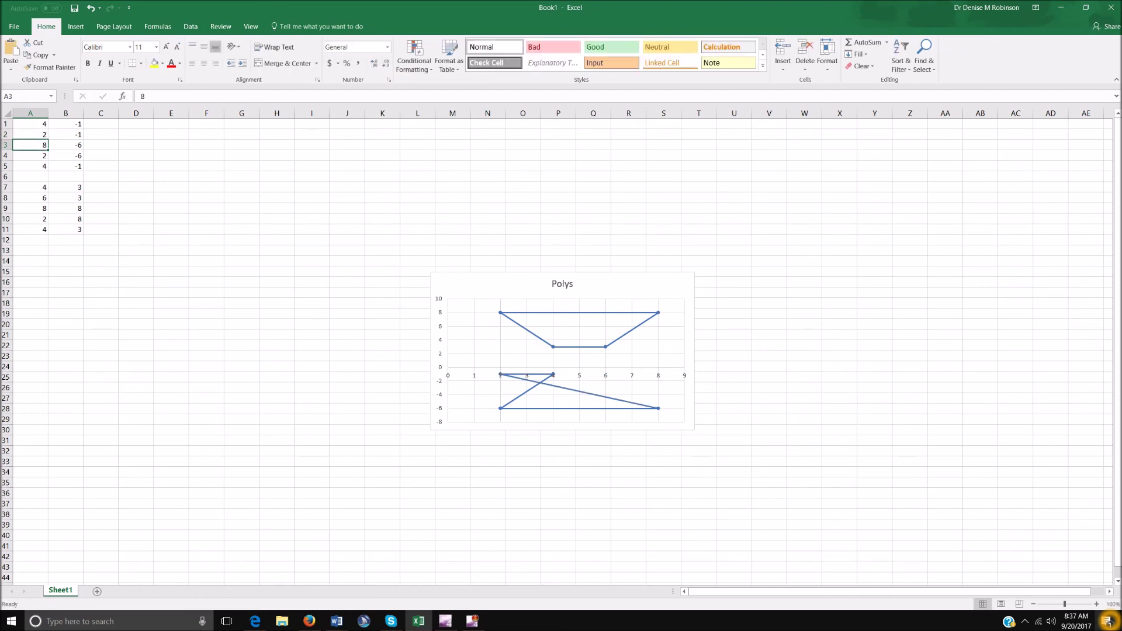
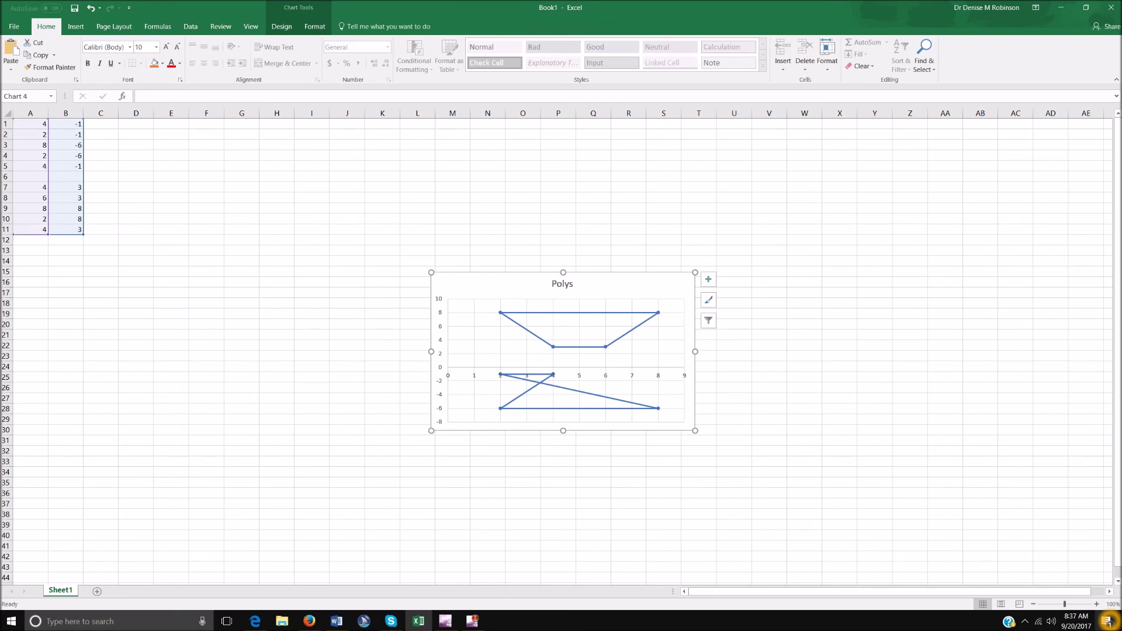
- Copy the updated Polys chart into the Word document below the picture, using the default paste format
key(alt+Tab)
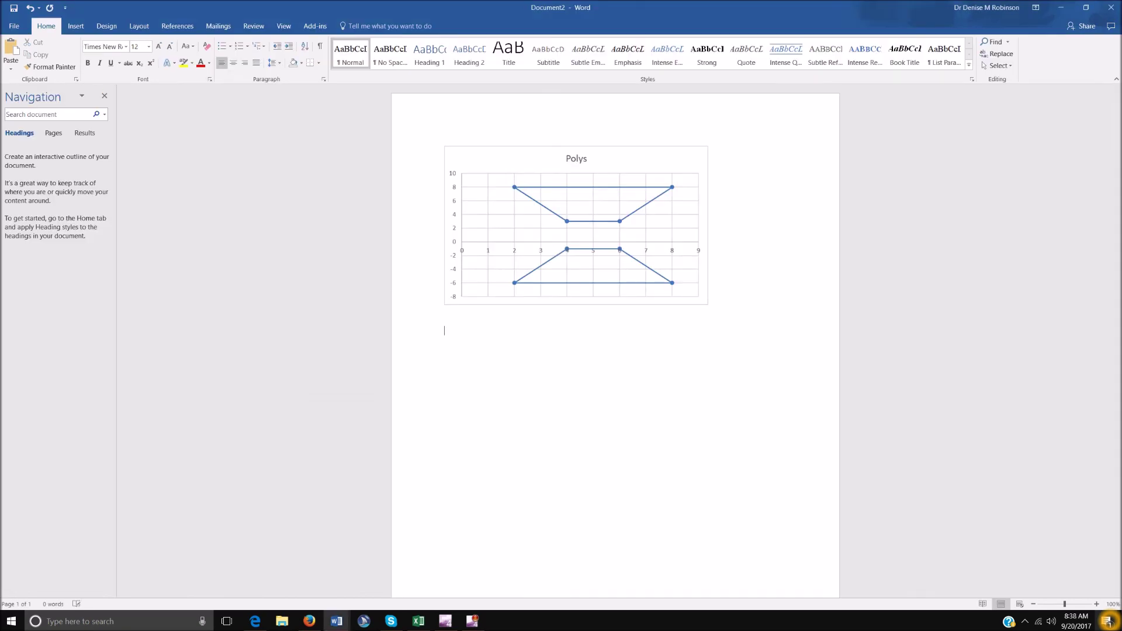
key(ctrl+v)
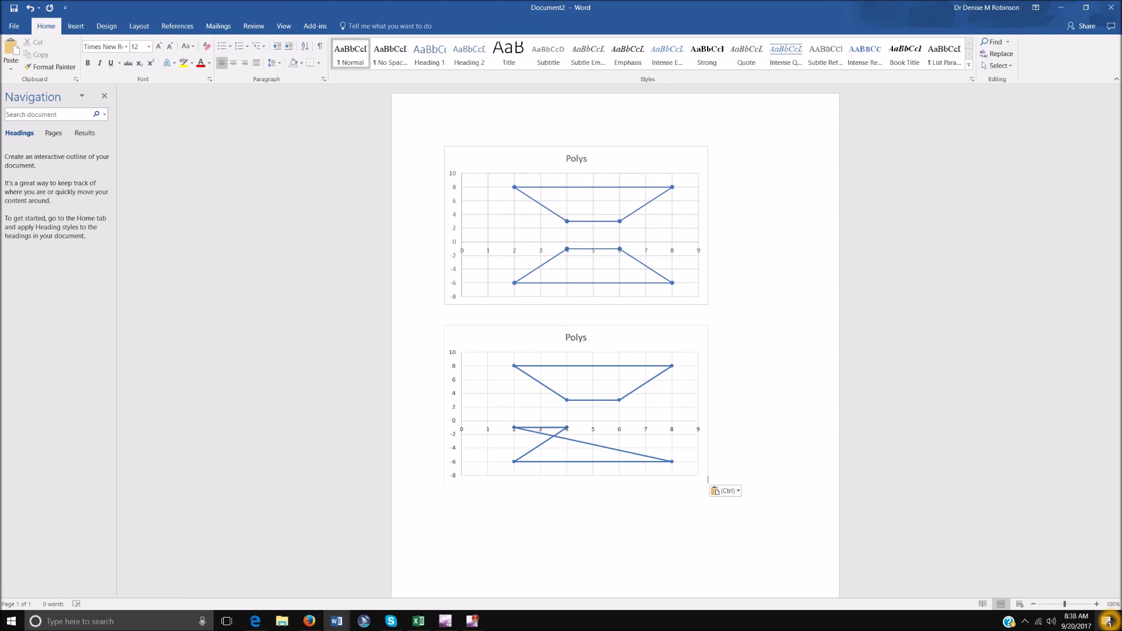
- Return to the Excel workbook and set the x-coordinate in cell A3 to 4
key(alt+Tab)
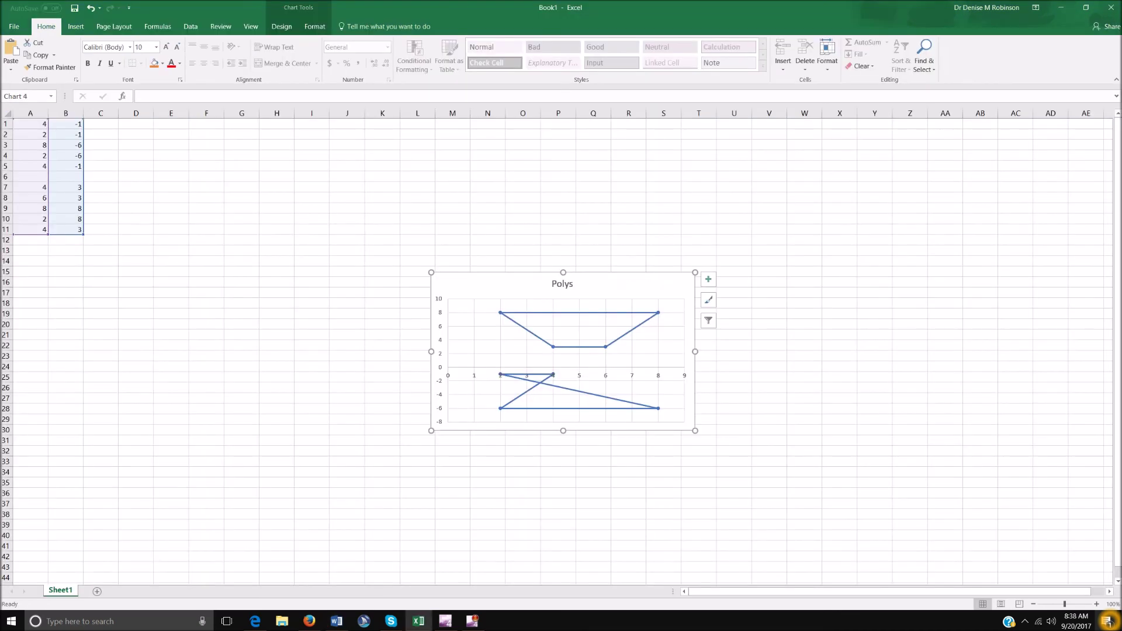
click(31, 145)
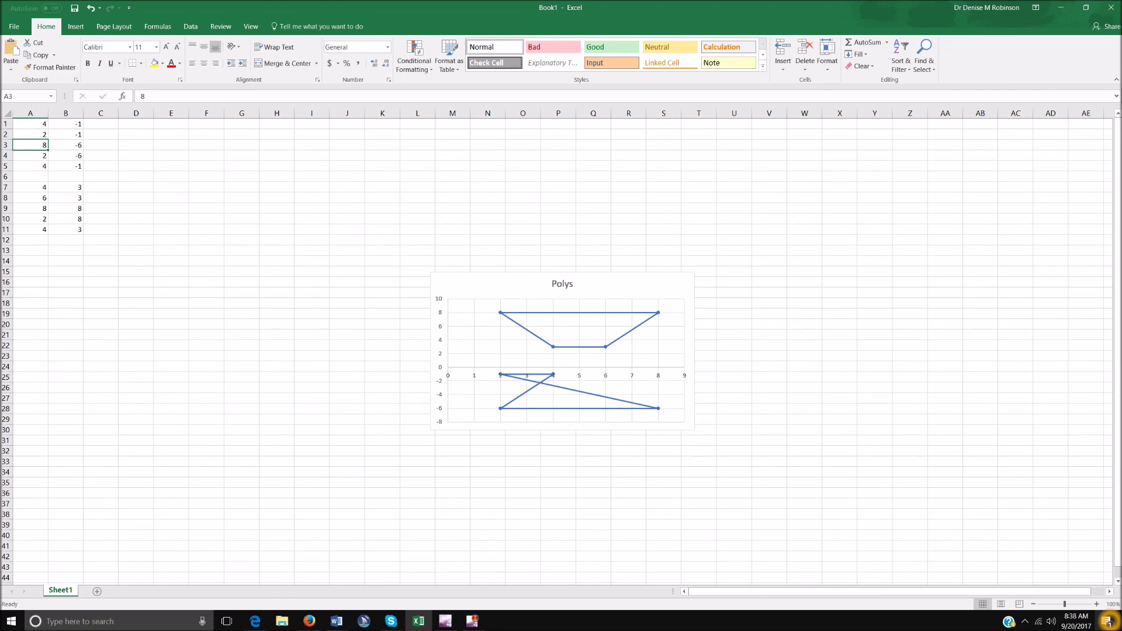
key(BackSpace)
text(4)
key(Return)
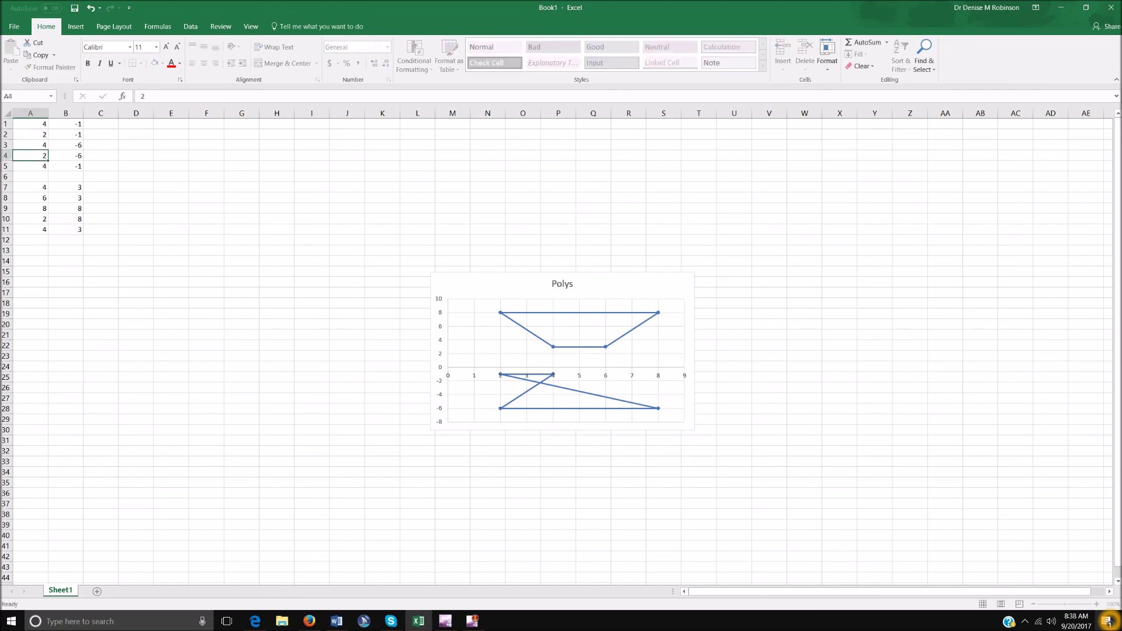
- Compare the two pasted charts in the Word document with the edited chart in Excel
key(alt+Tab)
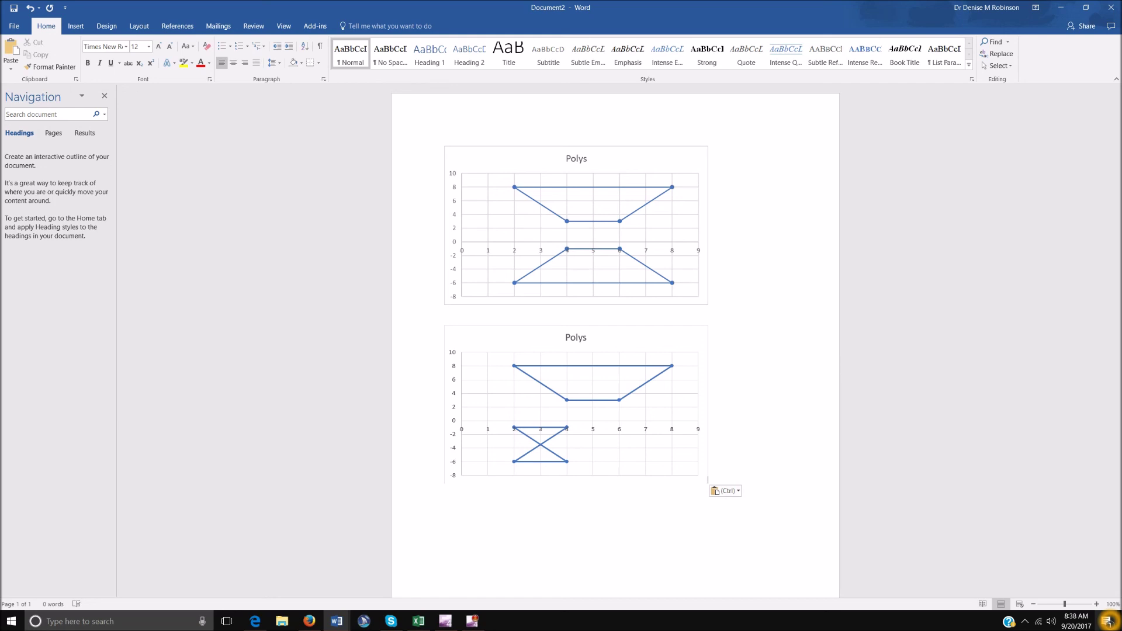
key(alt+Tab)
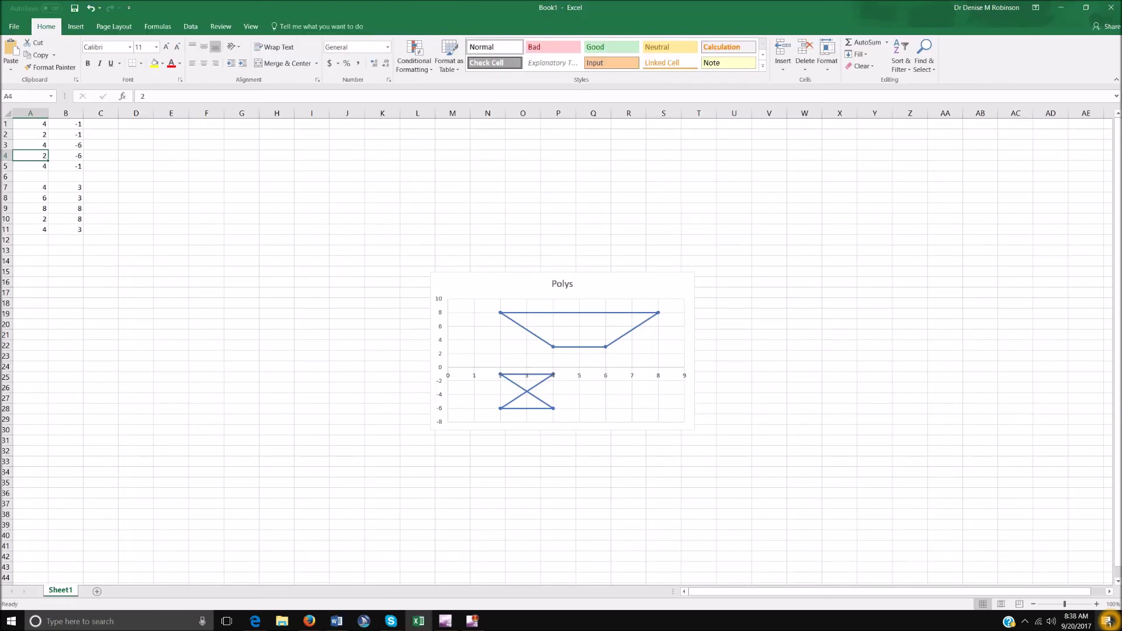
key(alt+Tab)
key(ctrl+v)
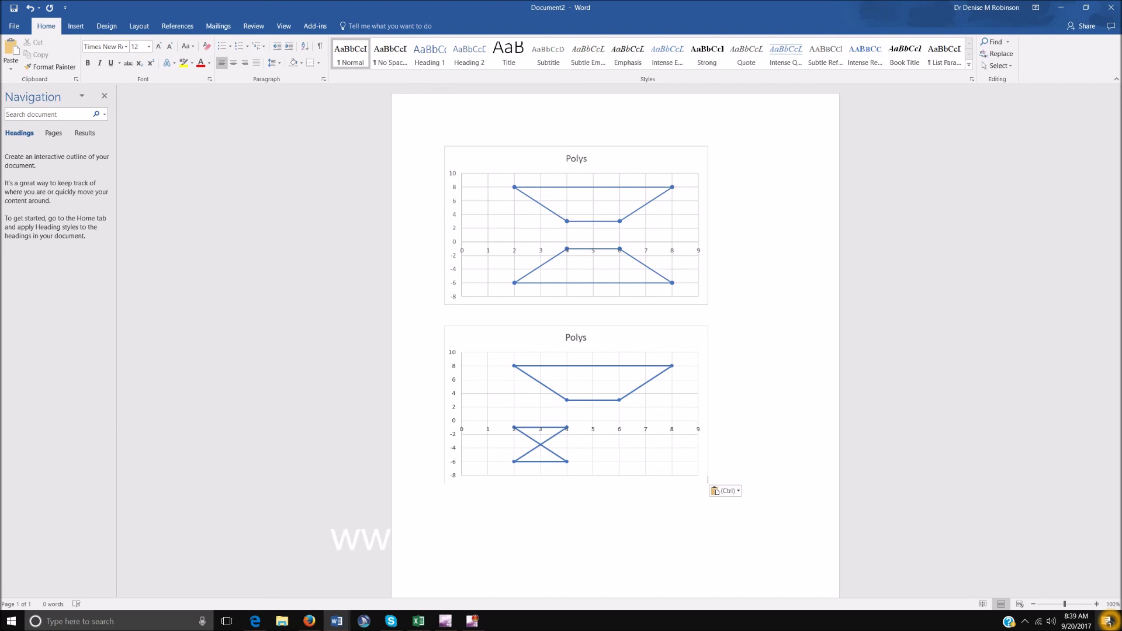
key(alt+Tab)
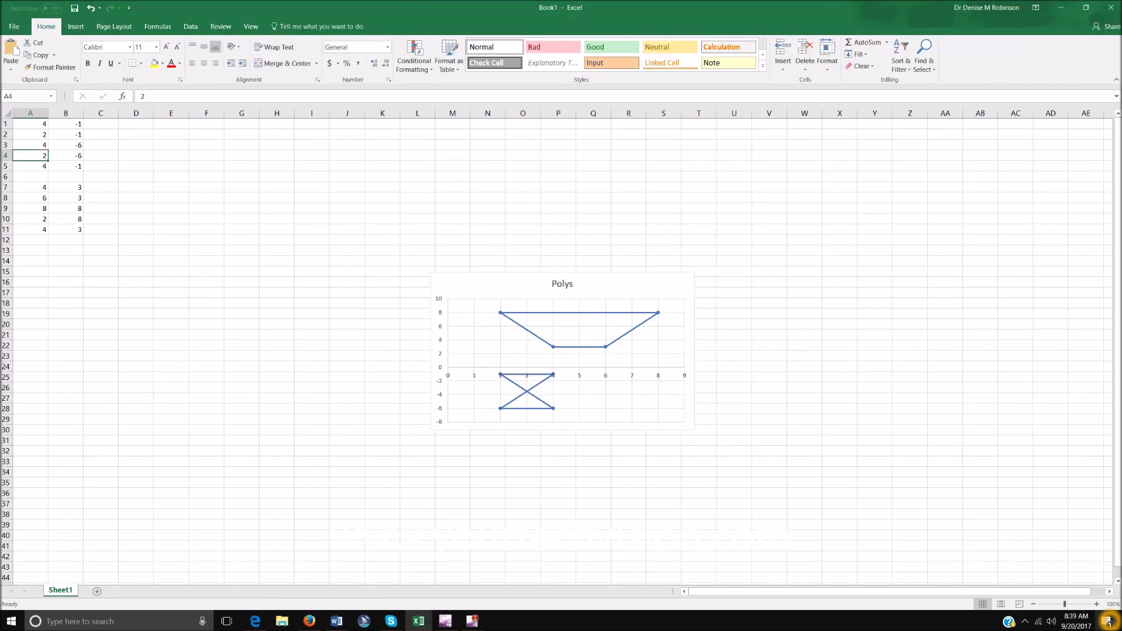